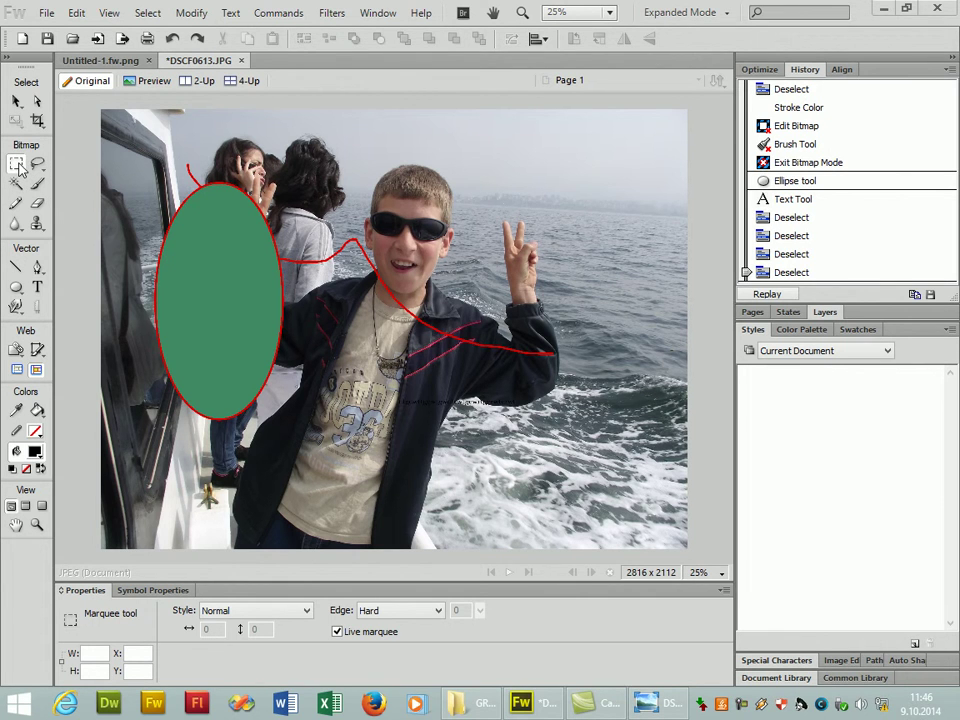
Choose the rectangular Marquee tool and roll the photo's history back to the Deselect state just before the Stroke Color change
{"action": "left_click", "coordinate": [19, 170]}
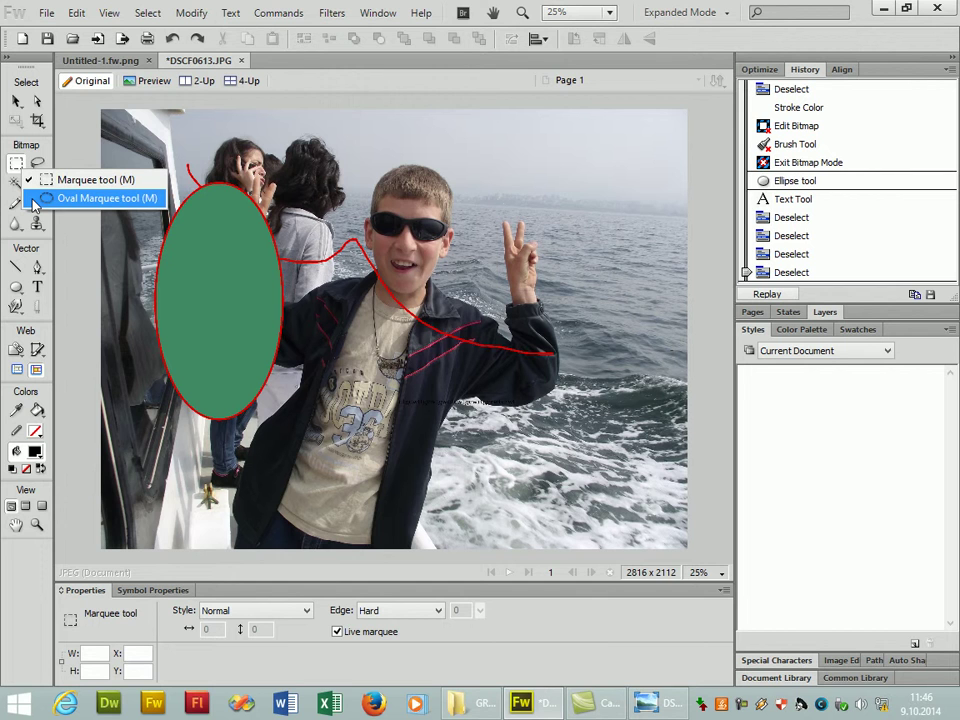
{"action": "left_click", "coordinate": [95, 181]}
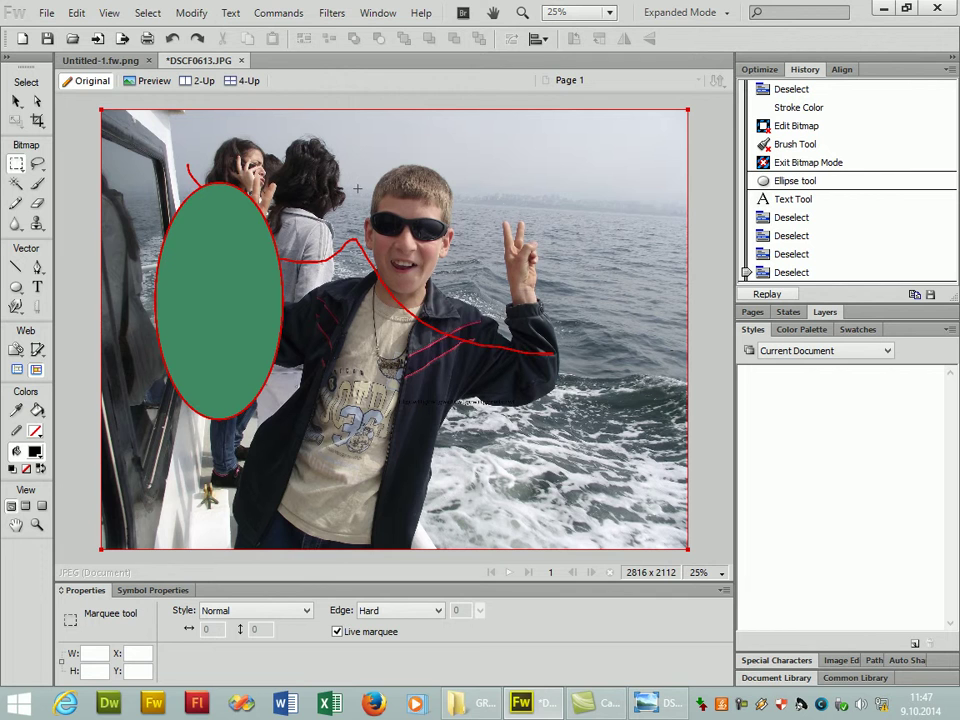
{"action": "left_click_drag", "start_coordinate": [746, 271], "coordinate": [746, 89]}
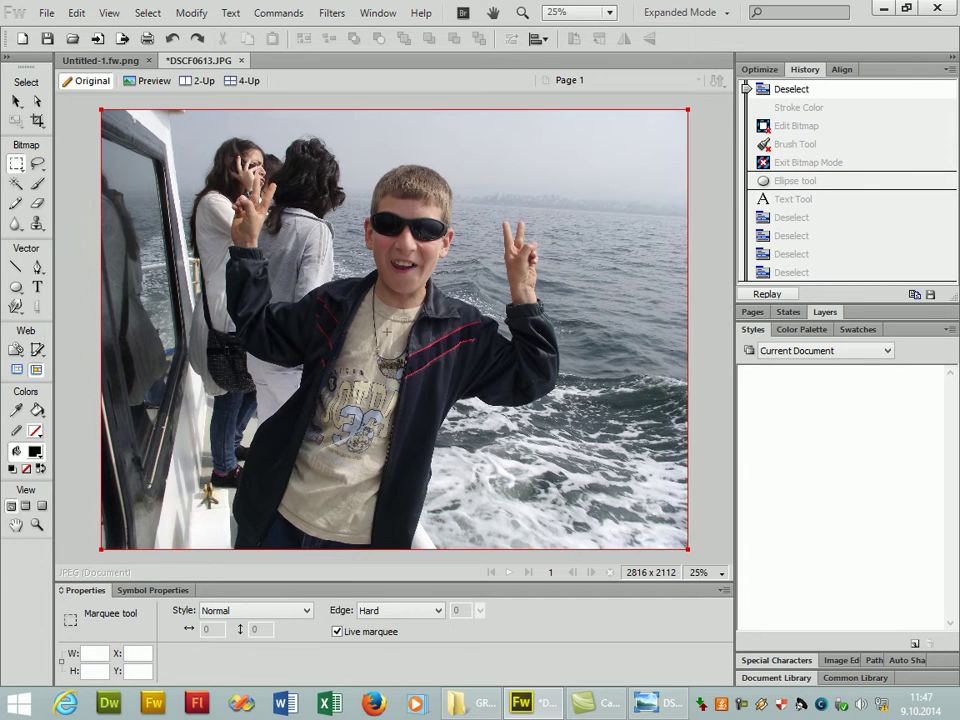
Select a rectangular area of about 640 by 912 pixels around the boy's head and cut it from the photo
{"action": "left_click_drag", "start_coordinate": [341, 146], "coordinate": [474, 336]}
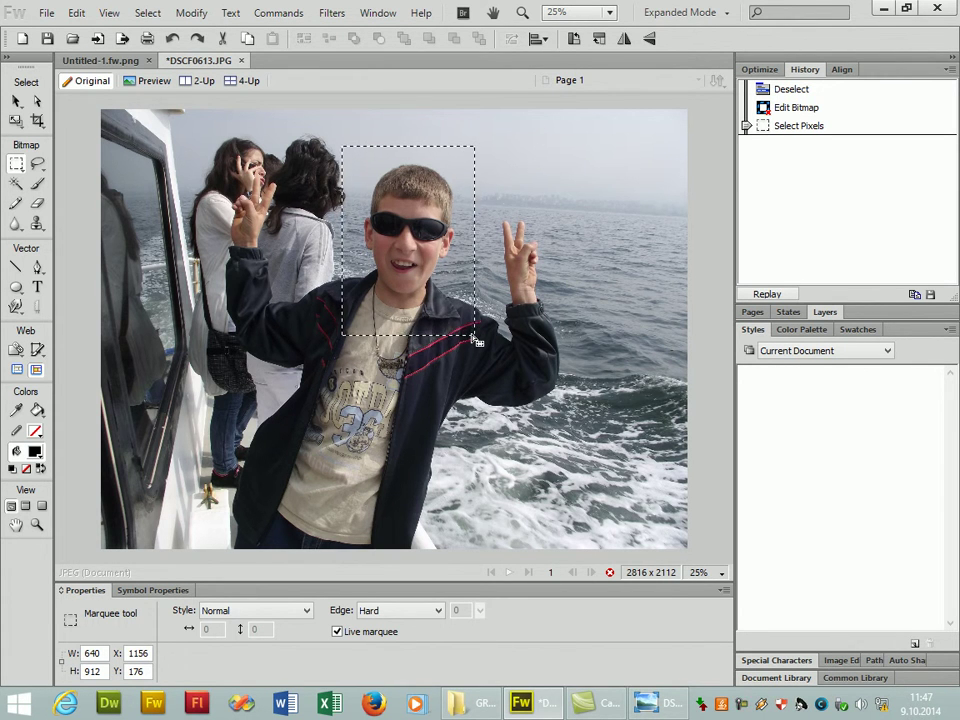
{"action": "right_click", "coordinate": [372, 211]}
{"action": "mouse_move", "coordinate": [401, 217]}
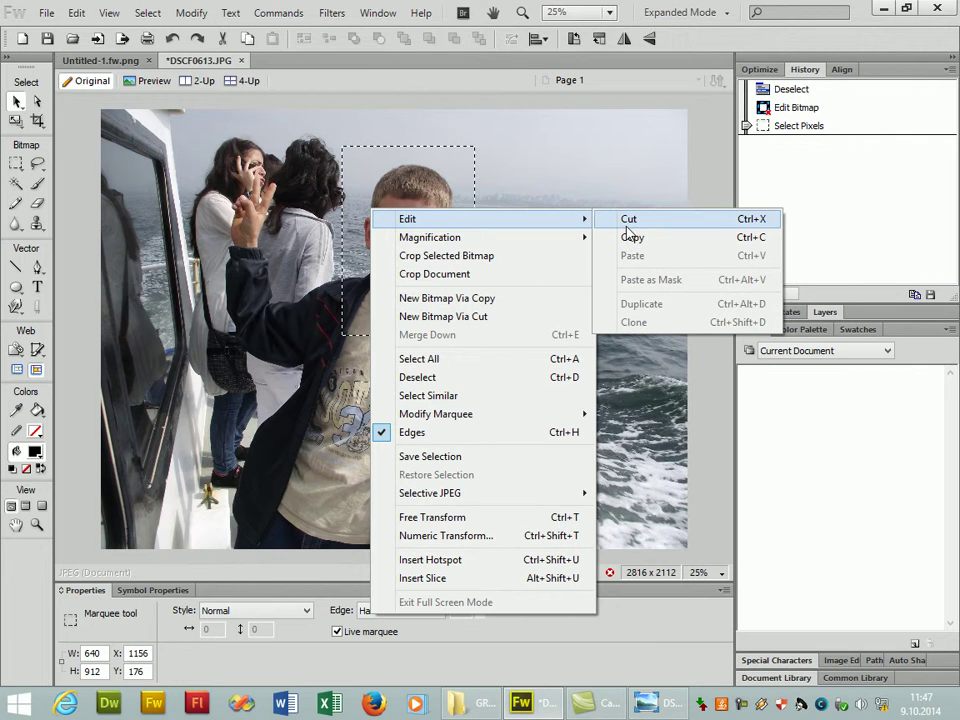
{"action": "left_click", "coordinate": [679, 227]}
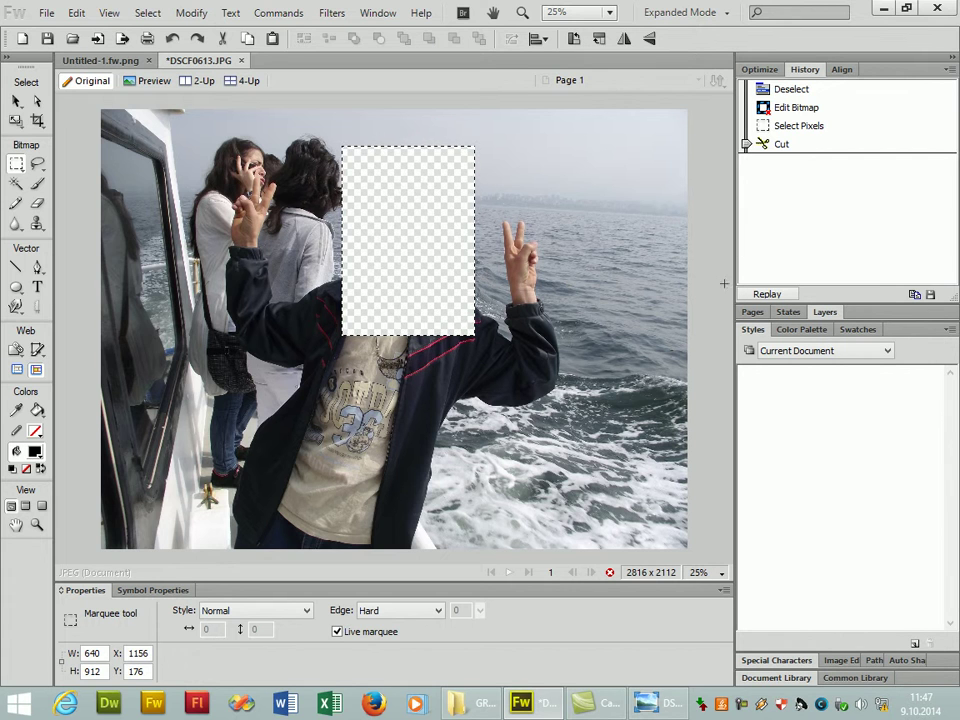
Create a new white 640 by 912 pixel document and paste the cut rectangle into it
{"action": "left_click", "coordinate": [21, 38]}
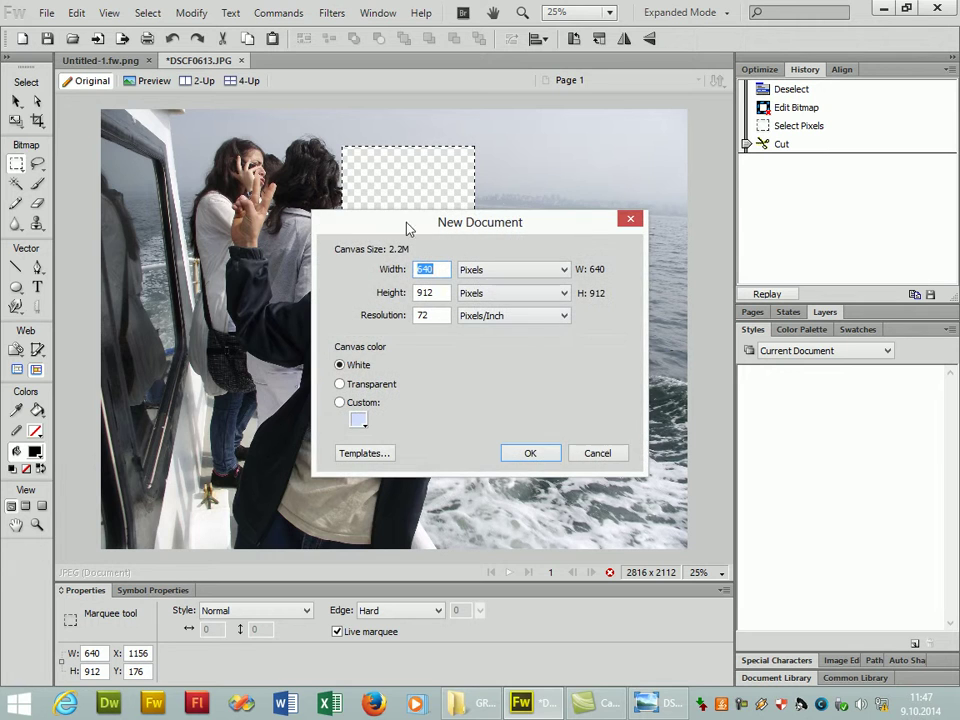
{"action": "left_click", "coordinate": [539, 455]}
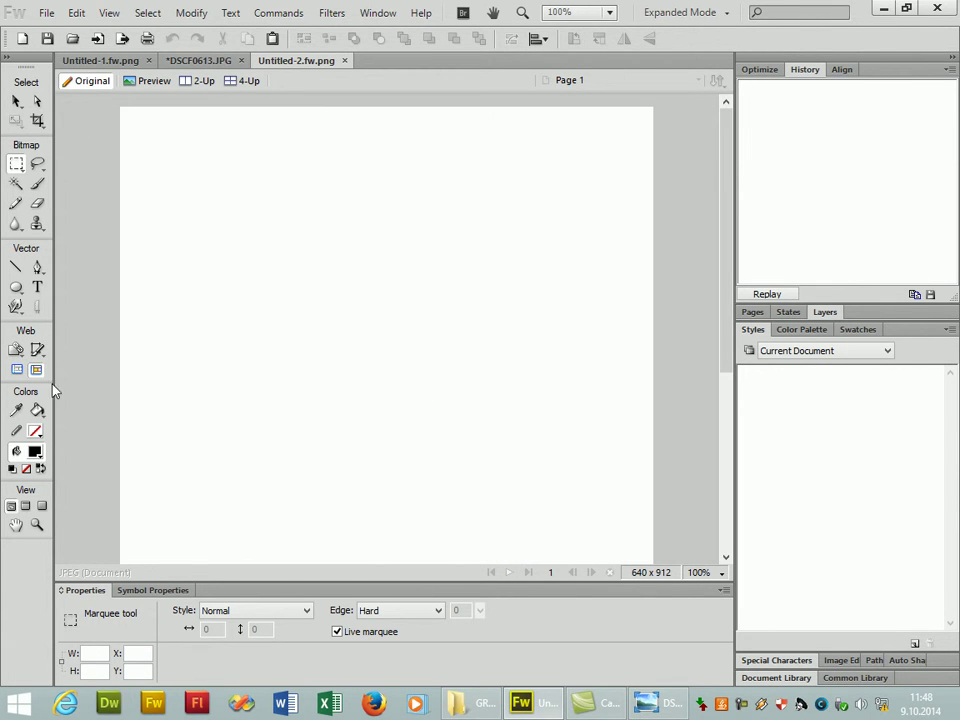
{"action": "right_click", "coordinate": [293, 209]}
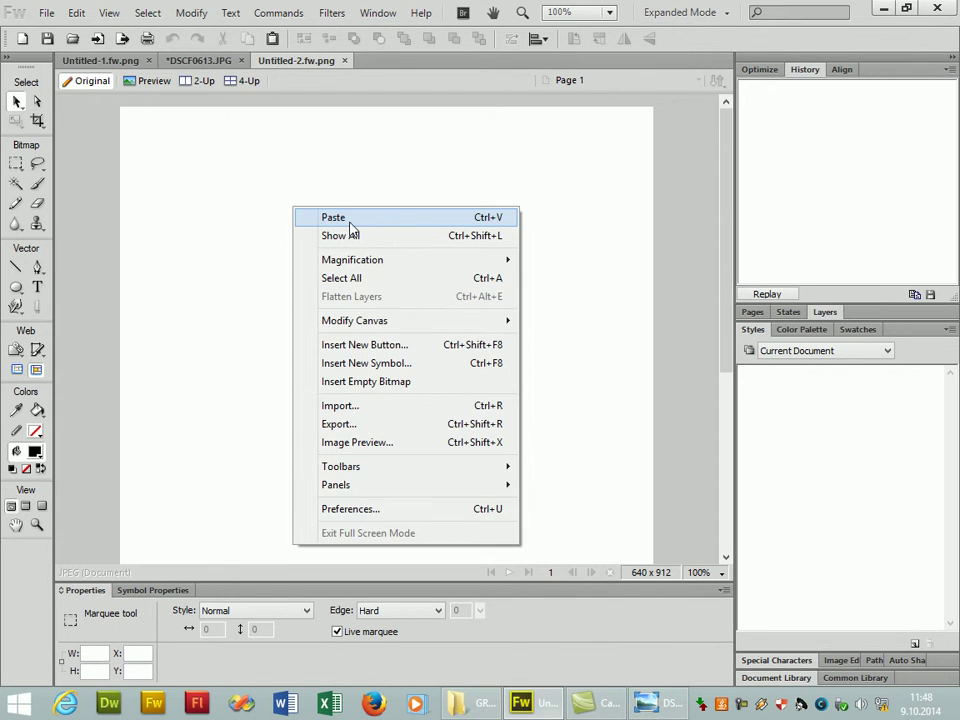
{"action": "left_click", "coordinate": [335, 218]}
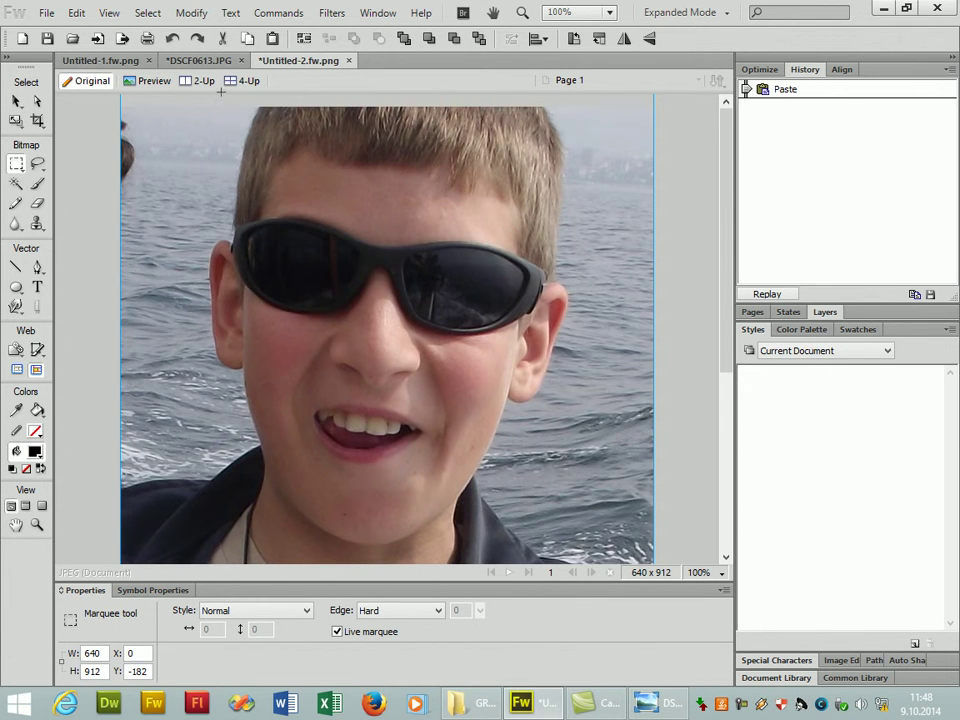
Examine the photo's cut-out area at 100% and 25% magnification and compare it with the pasted head in Untitled-2
{"action": "left_click", "coordinate": [188, 60]}
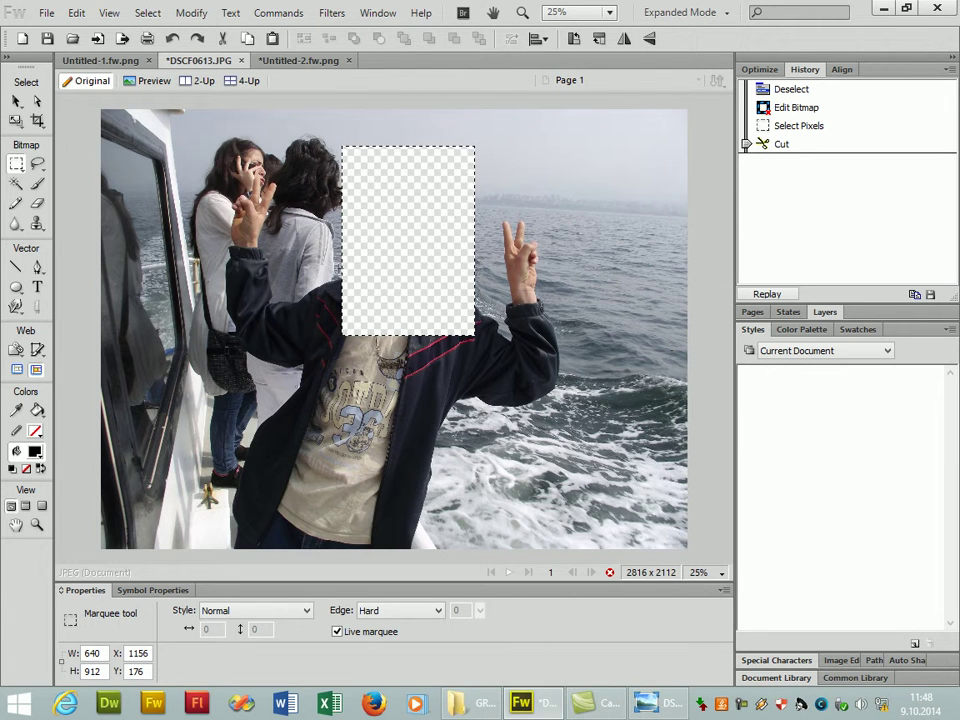
{"action": "left_click", "coordinate": [720, 573]}
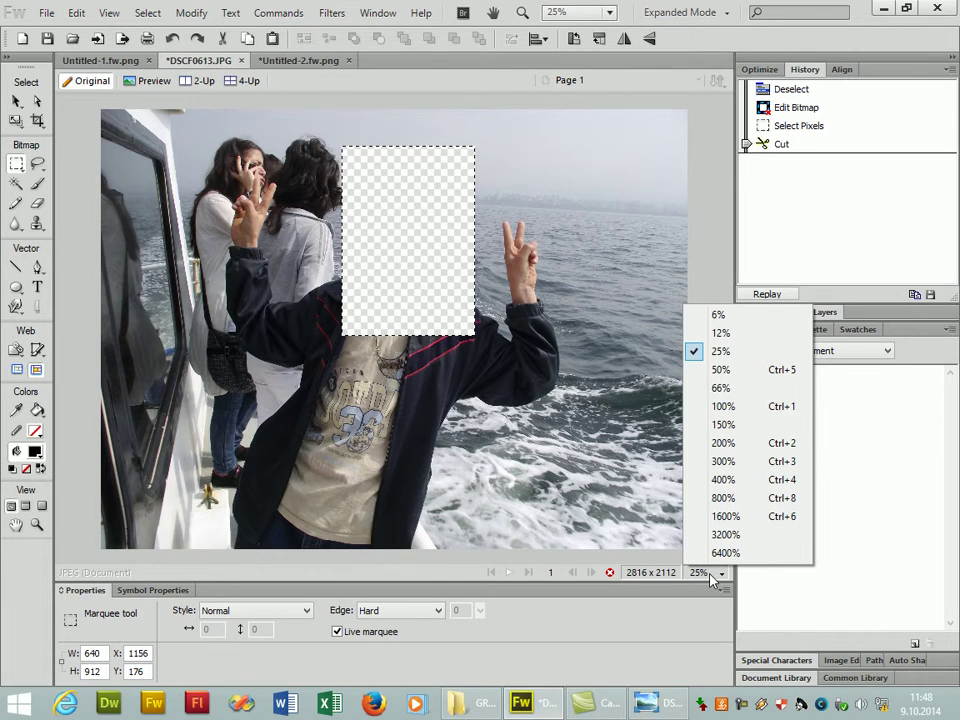
{"action": "left_click", "coordinate": [722, 406]}
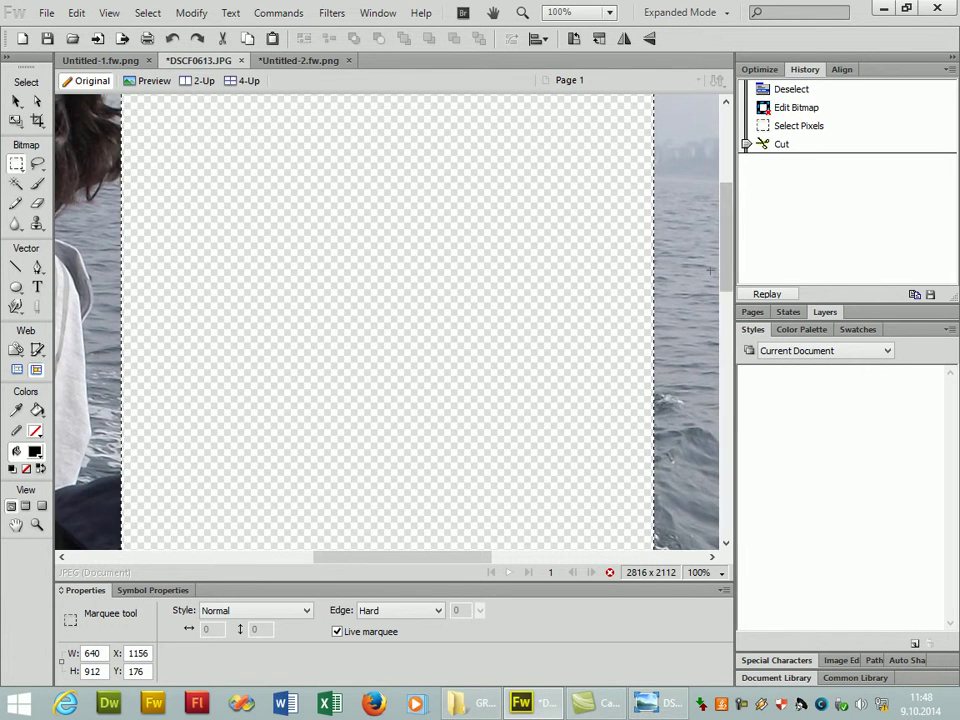
{"action": "left_click_drag", "start_coordinate": [729, 272], "coordinate": [699, 268]}
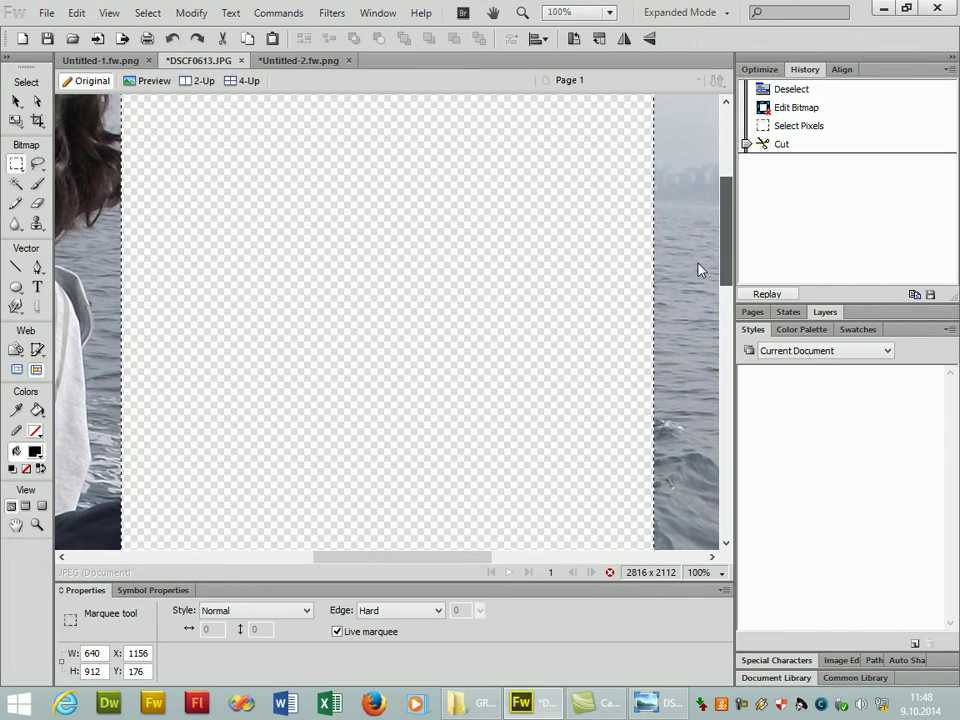
{"action": "left_click", "coordinate": [700, 573]}
{"action": "left_click", "coordinate": [728, 357]}
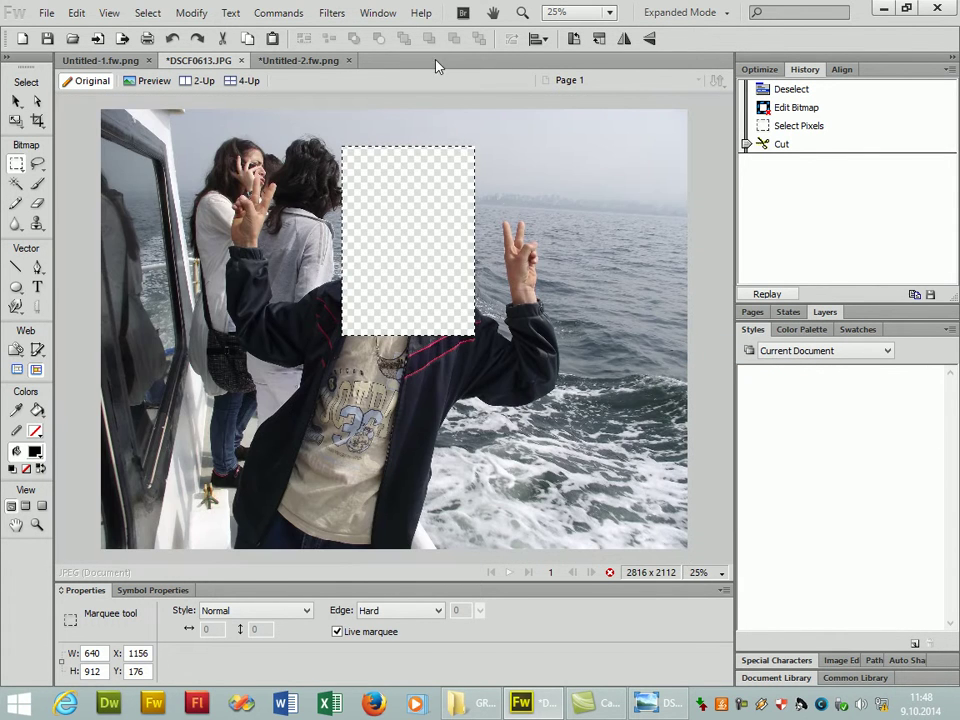
{"action": "left_click", "coordinate": [308, 60]}
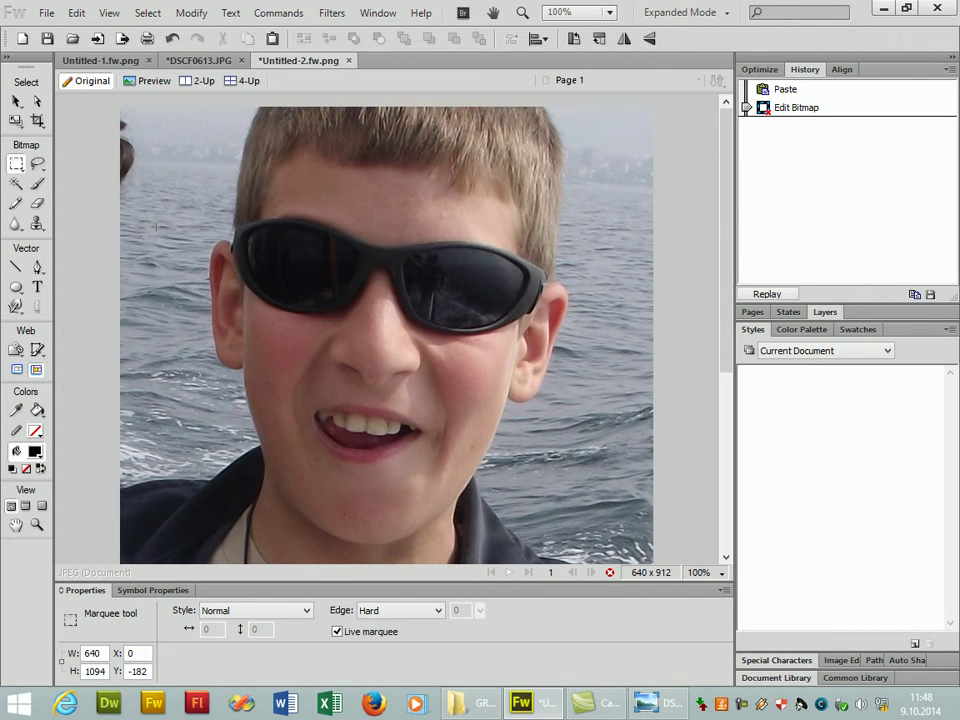
Undo the rectangular cut in DSCF0613.JPG and deselect the rectangular selection
{"action": "left_click", "coordinate": [172, 60]}
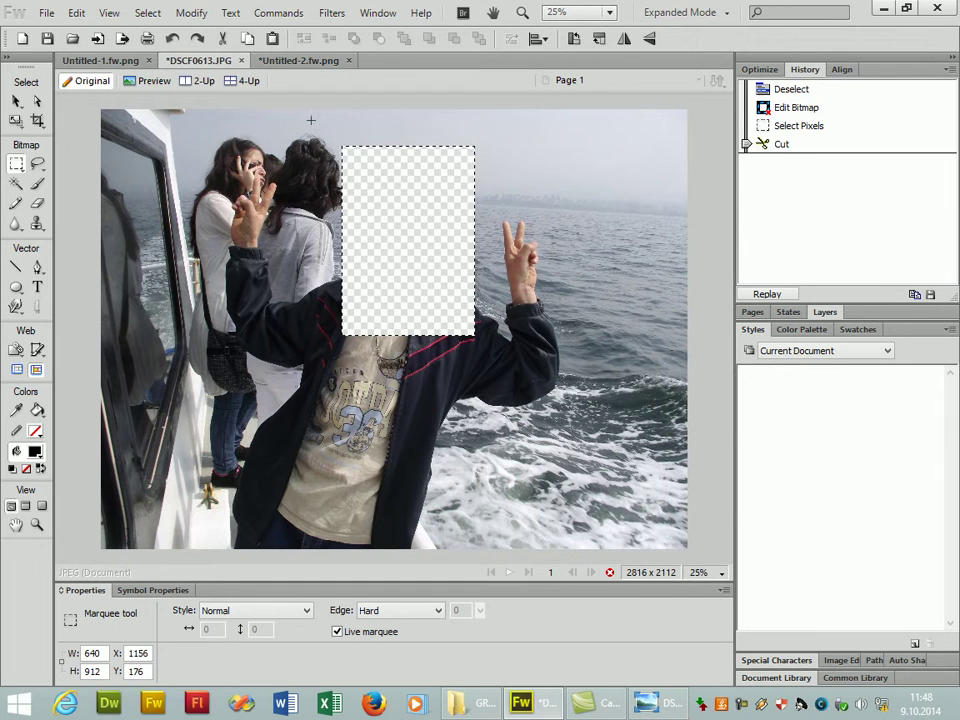
{"action": "key", "text": "ctrl+z"}
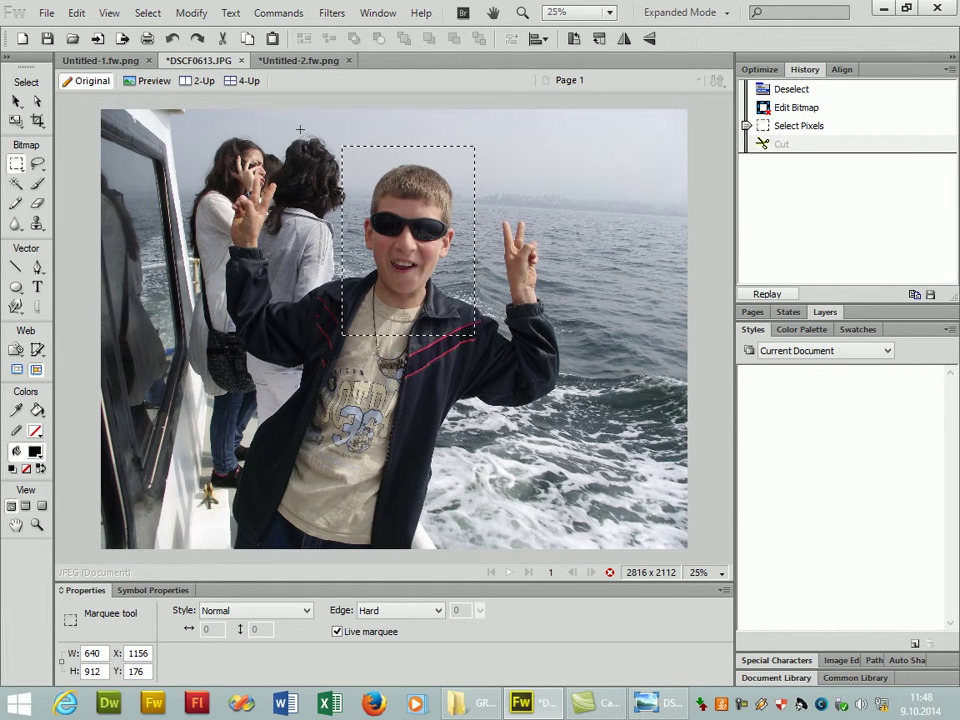
{"action": "left_click", "coordinate": [18, 168]}
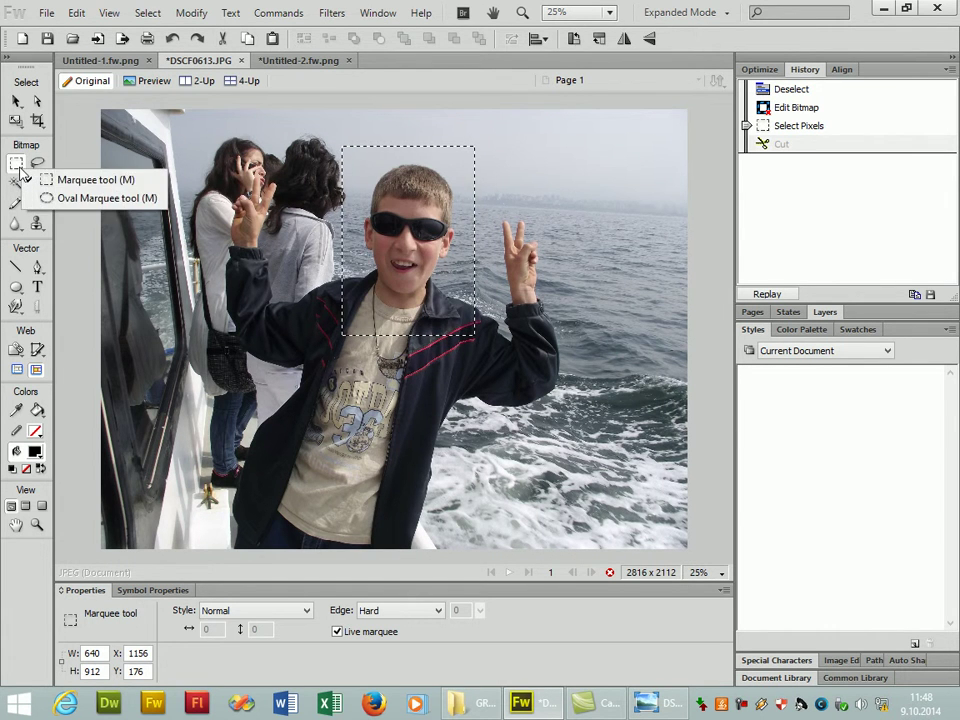
{"action": "left_click", "coordinate": [78, 201]}
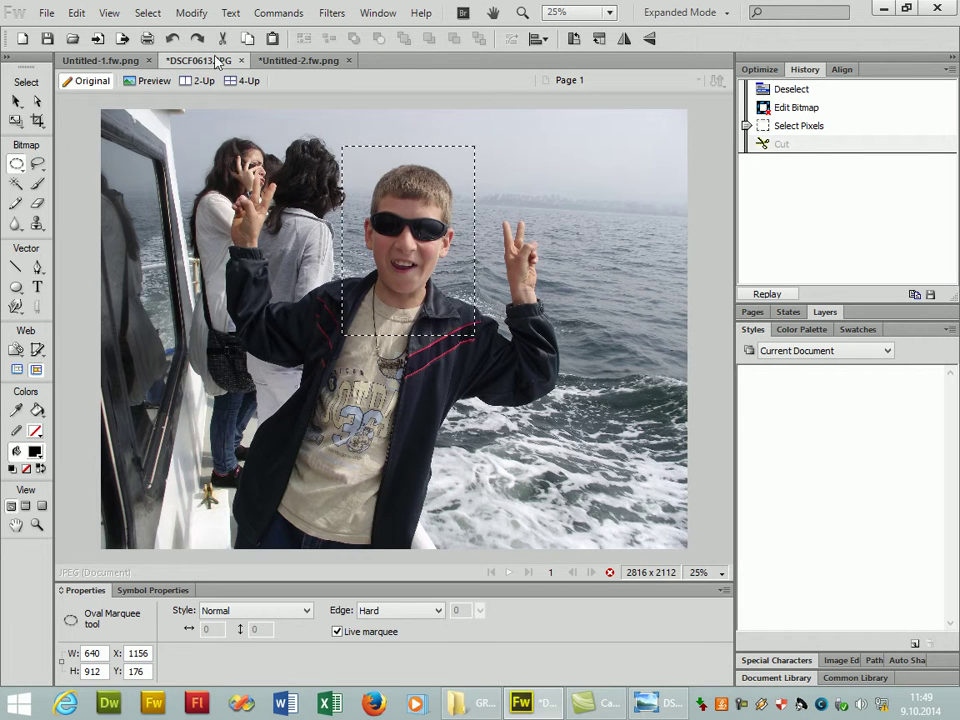
{"action": "left_click", "coordinate": [147, 12]}
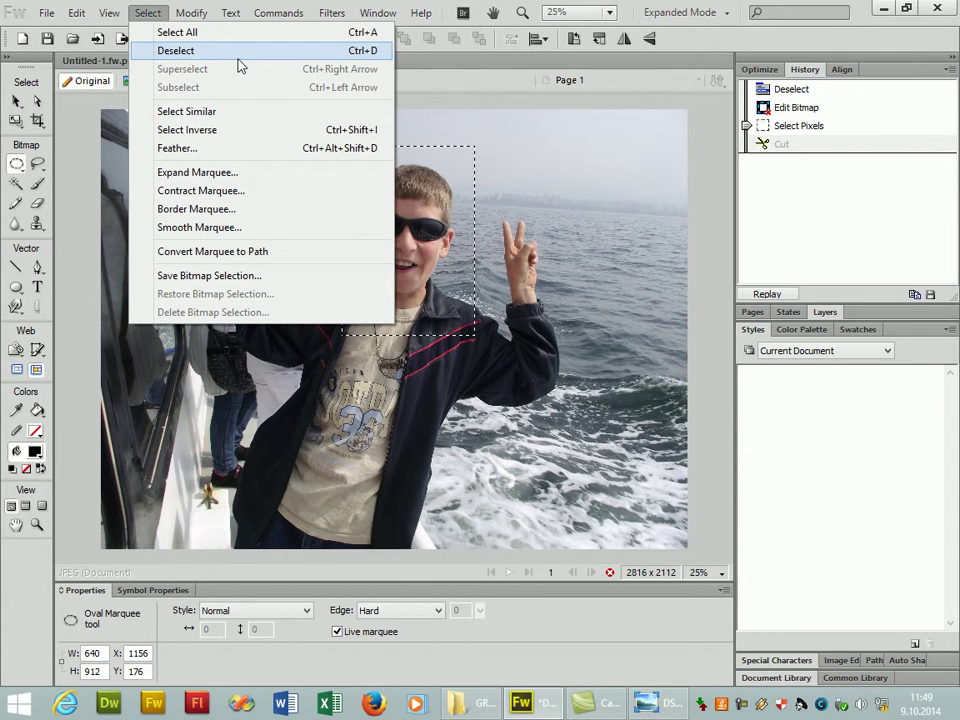
{"action": "left_click", "coordinate": [176, 50]}
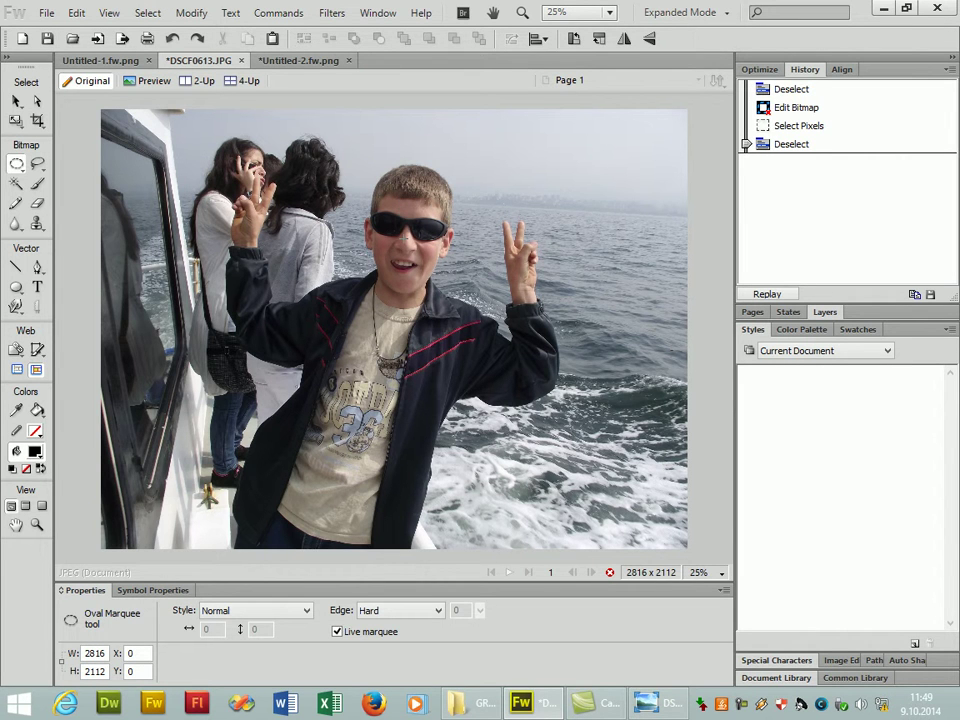
Select an oval area of about 528 by 776 pixels around the boy's head with the Oval Marquee tool and cut it
{"action": "left_click", "coordinate": [16, 164]}
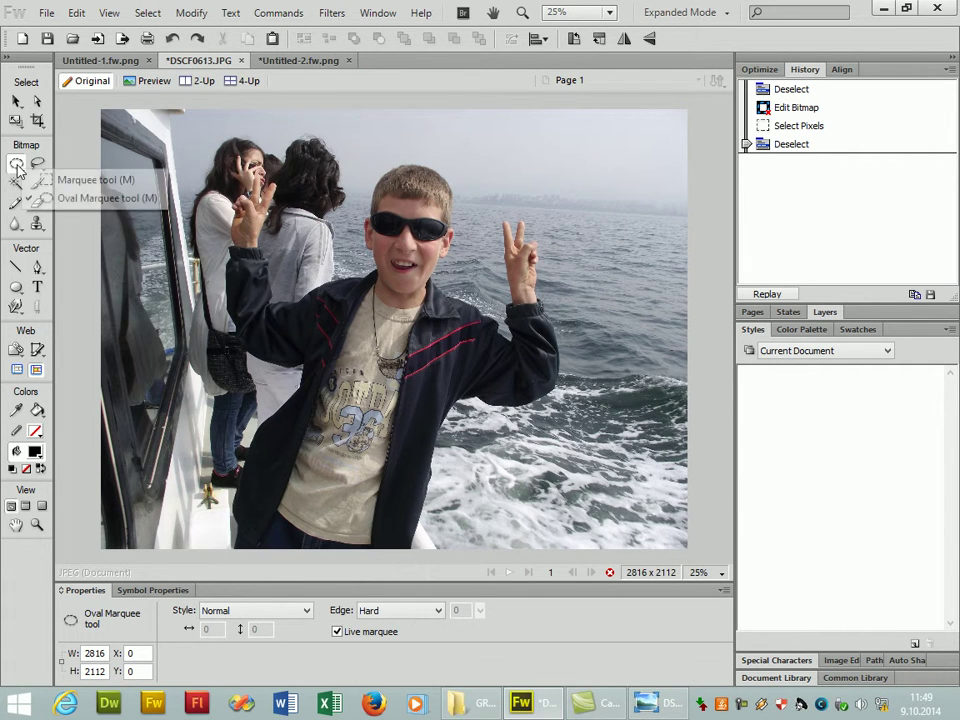
{"action": "left_click", "coordinate": [107, 199]}
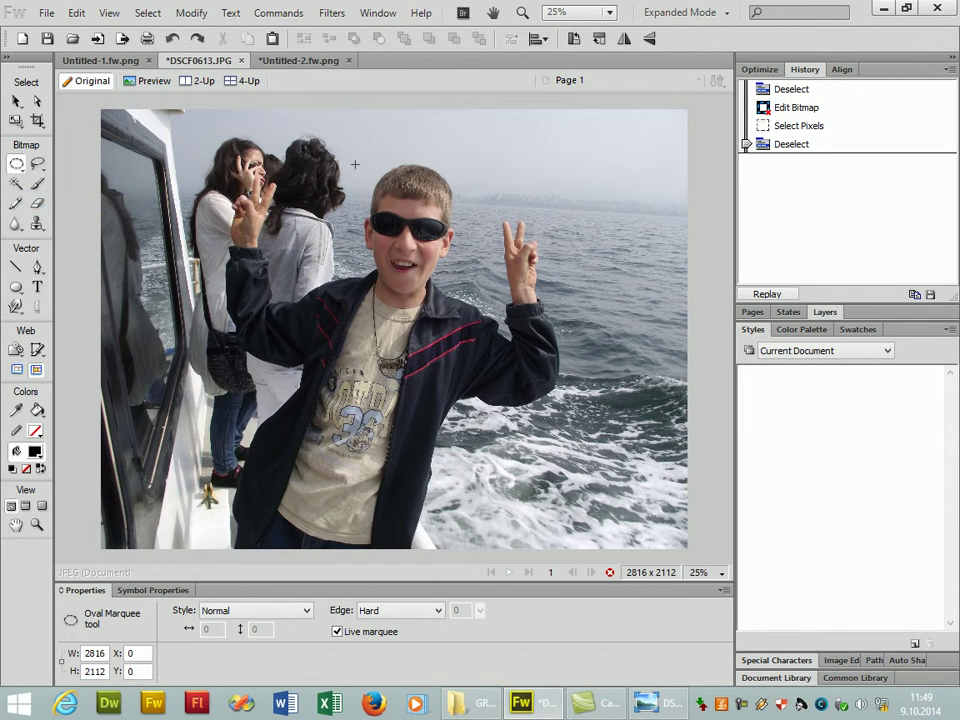
{"action": "left_click_drag", "start_coordinate": [351, 147], "coordinate": [462, 311]}
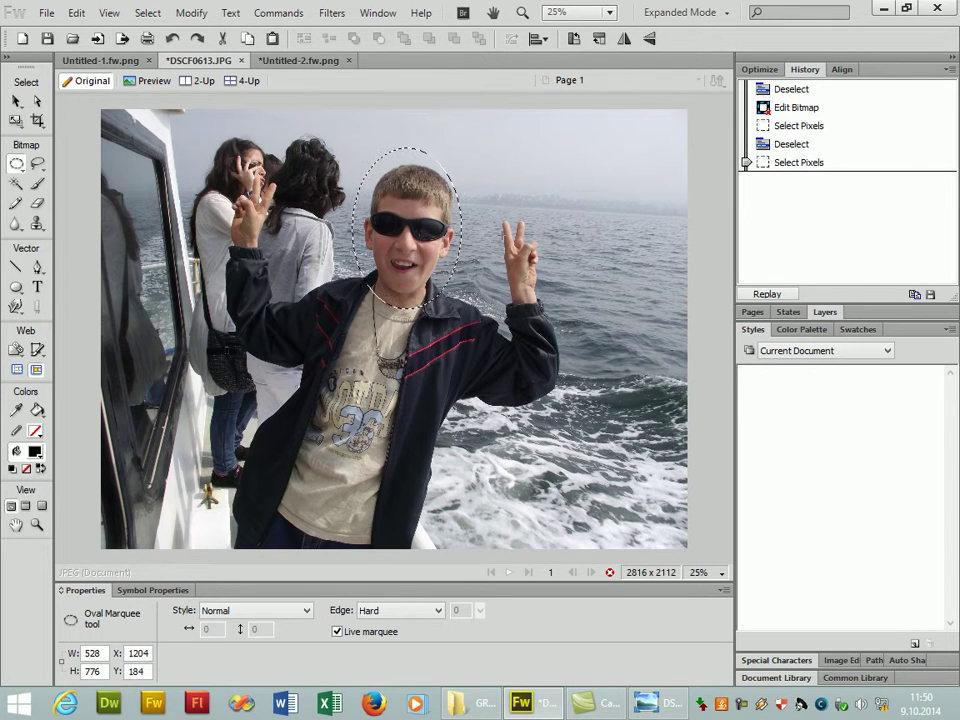
{"action": "key", "text": "ctrl+x"}
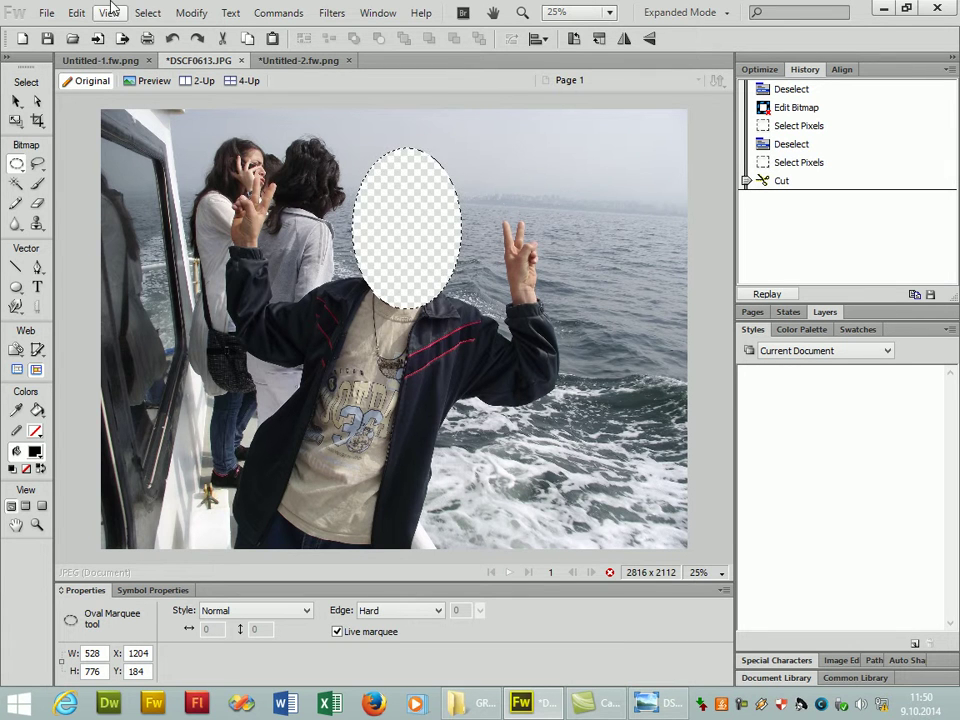
Create a new white 528 by 776 pixel document and paste the oval head cutout into it
{"action": "left_click", "coordinate": [44, 13]}
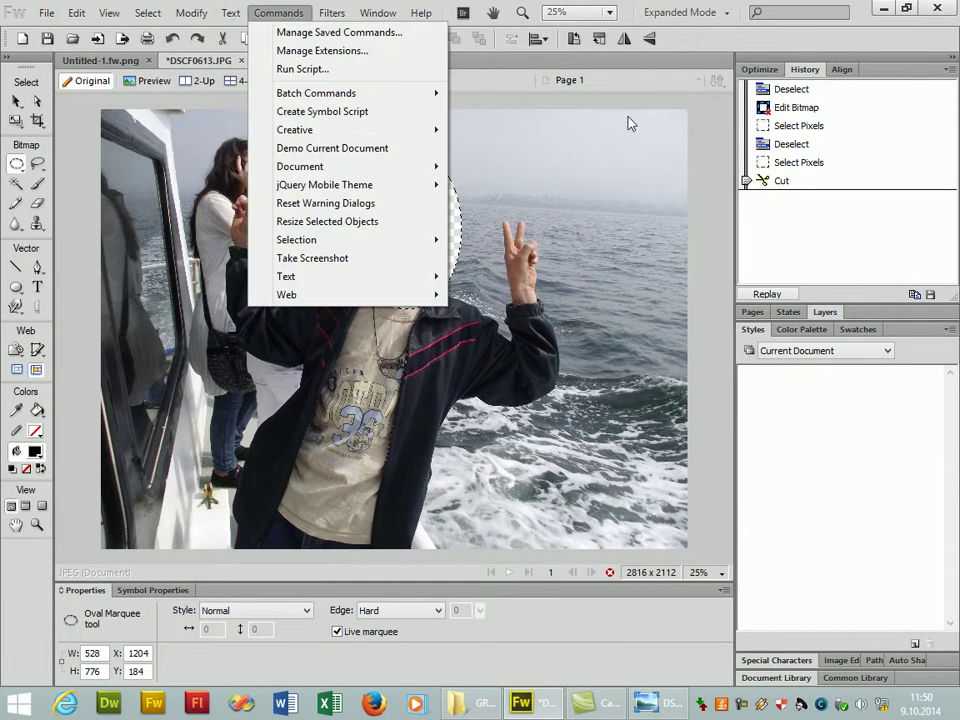
{"action": "left_click", "coordinate": [596, 72]}
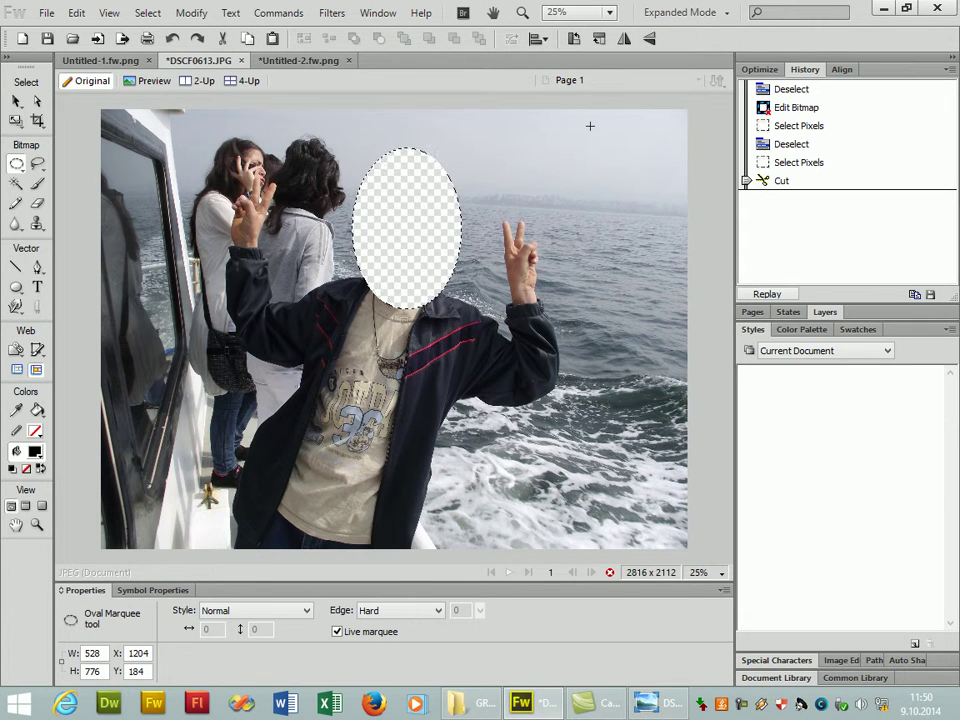
{"action": "key", "text": "ctrl+n"}
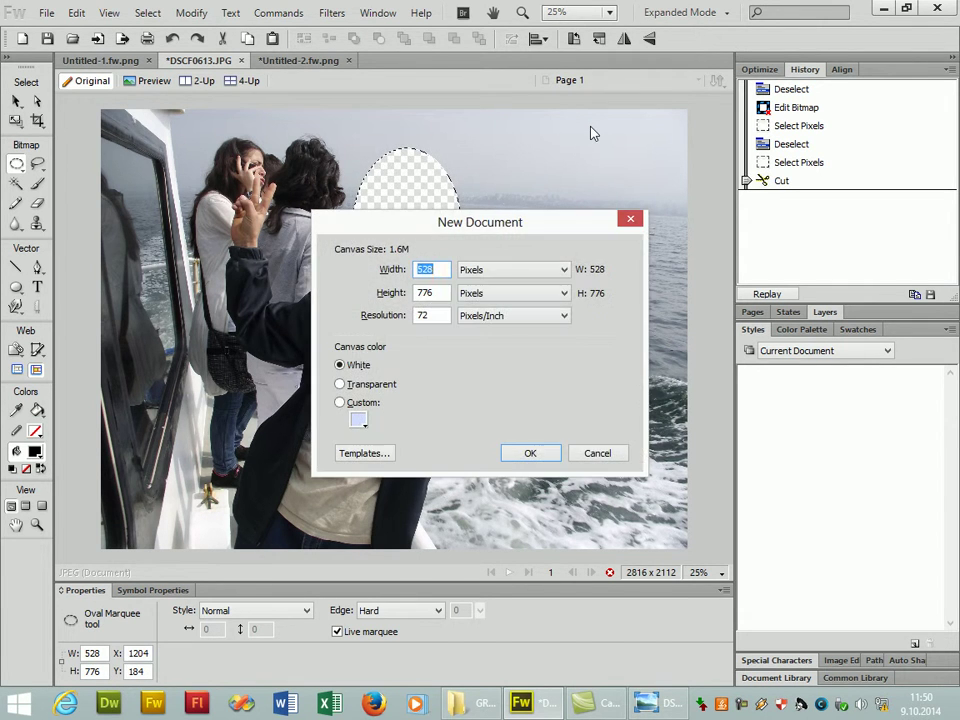
{"action": "key", "text": "Return"}
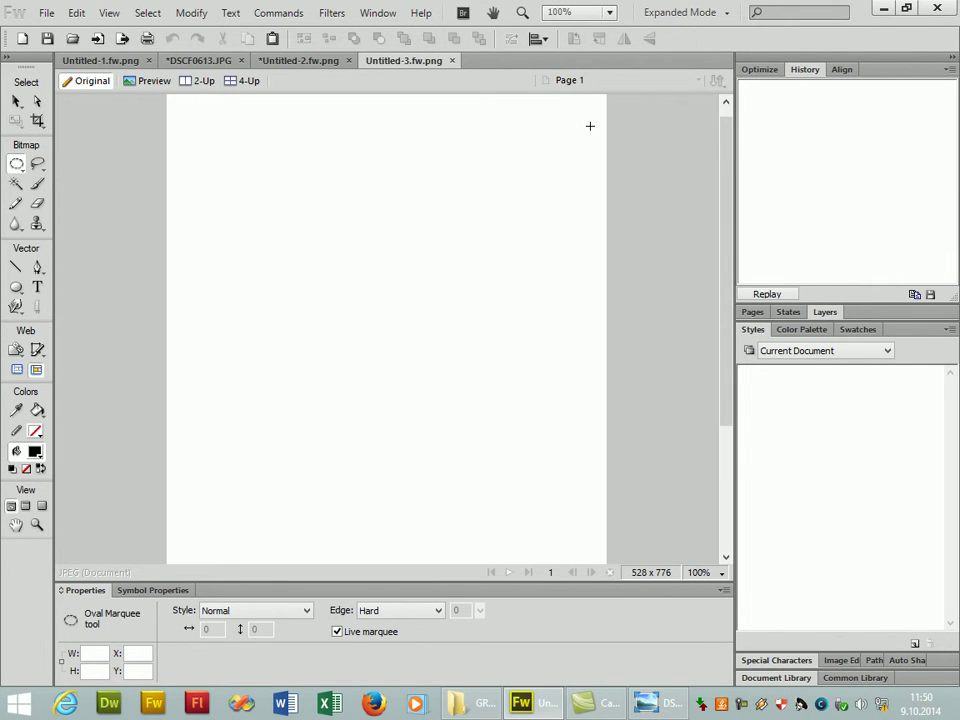
{"action": "key", "text": "ctrl+v"}
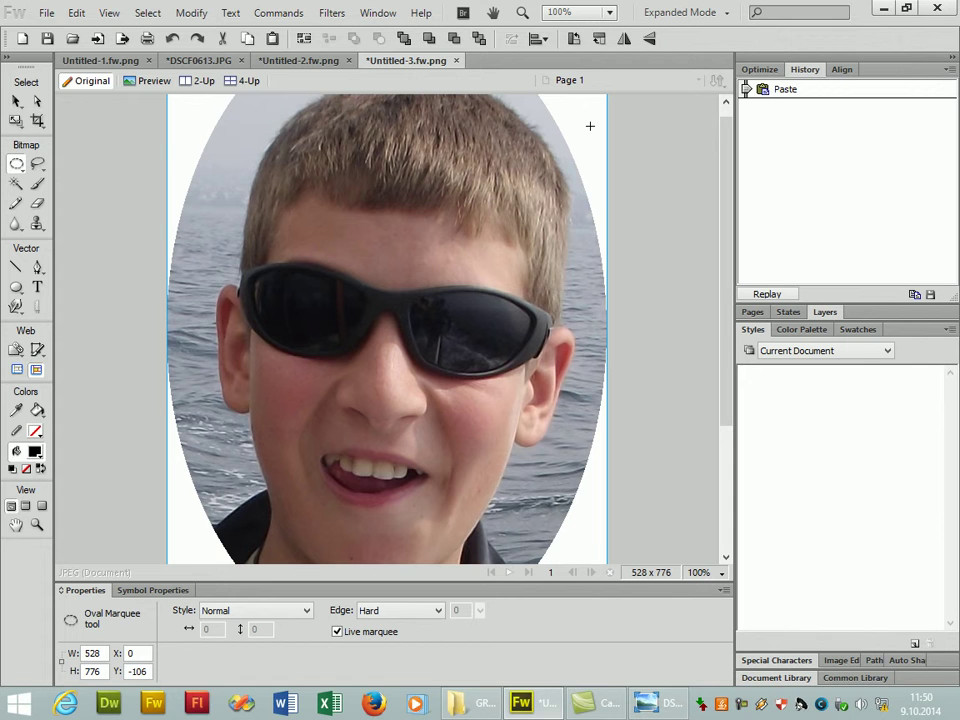
Undo the oval cut in DSCF0613.JPG and deselect the oval selection
{"action": "left_click", "coordinate": [274, 60]}
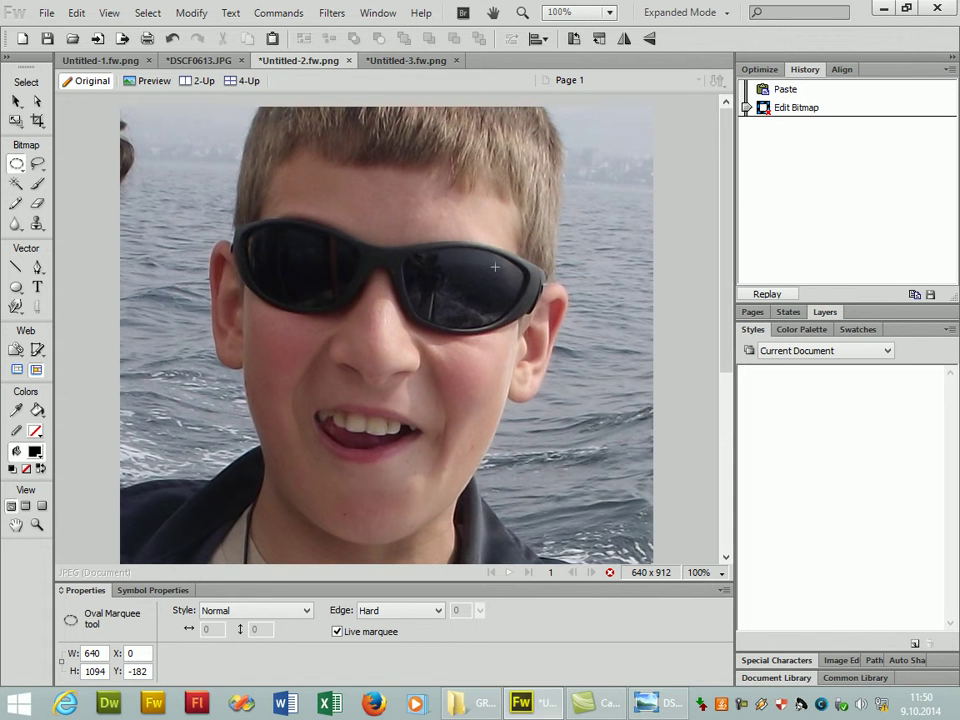
{"action": "left_click", "coordinate": [205, 60]}
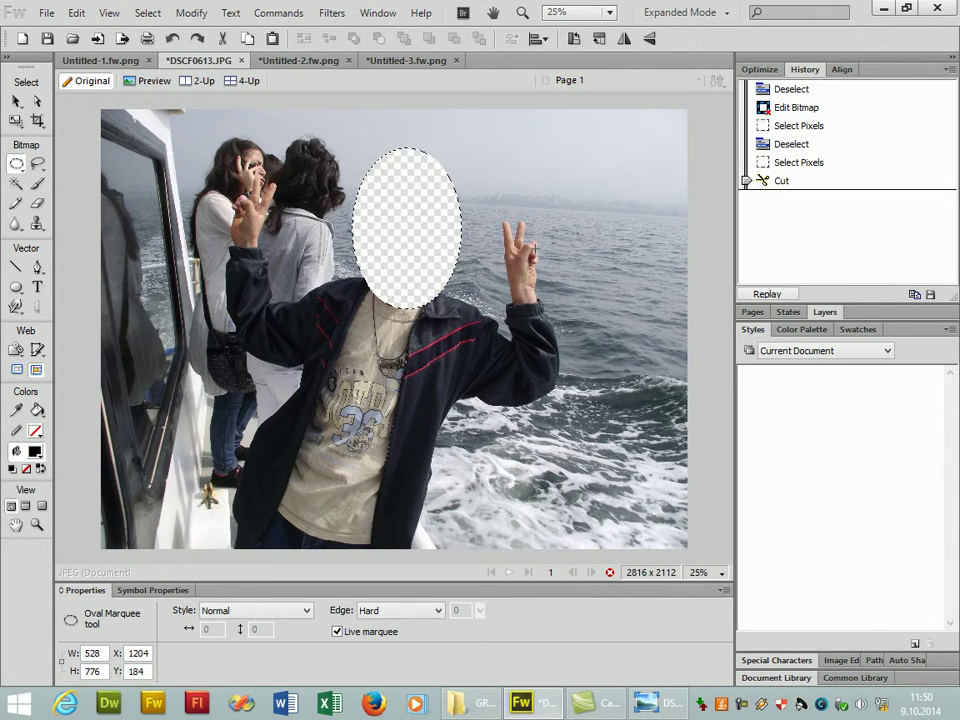
{"action": "key", "text": "ctrl+z"}
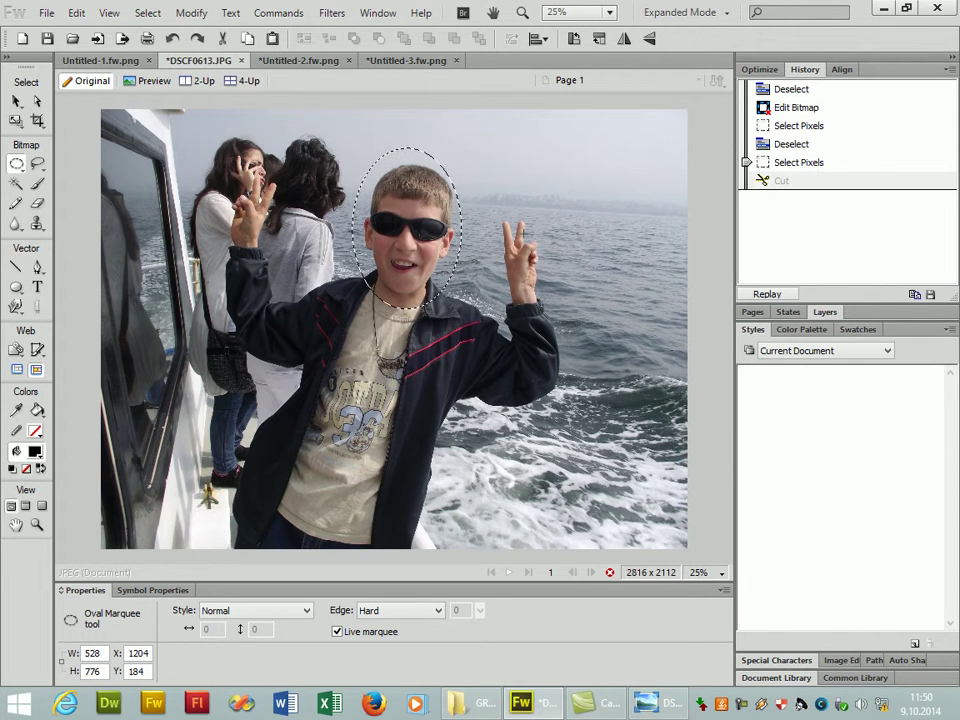
{"action": "key", "text": "ctrl+d"}
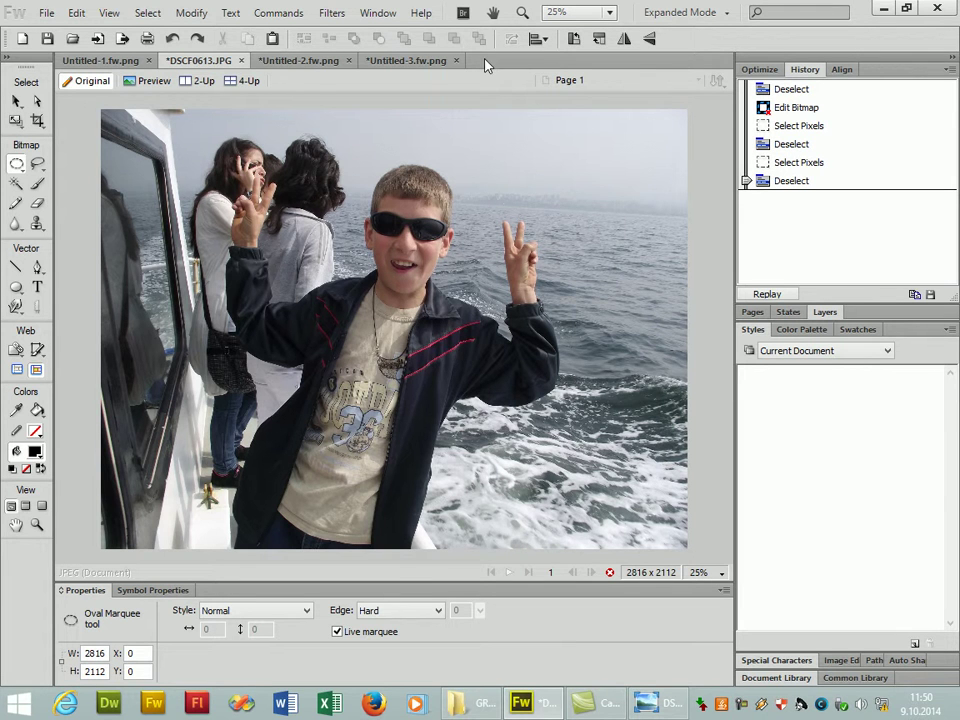
Select an oval area of about 464 by 780 pixels around the boy's head with the Oval Marquee tool and copy it
{"action": "left_click", "coordinate": [148, 13]}
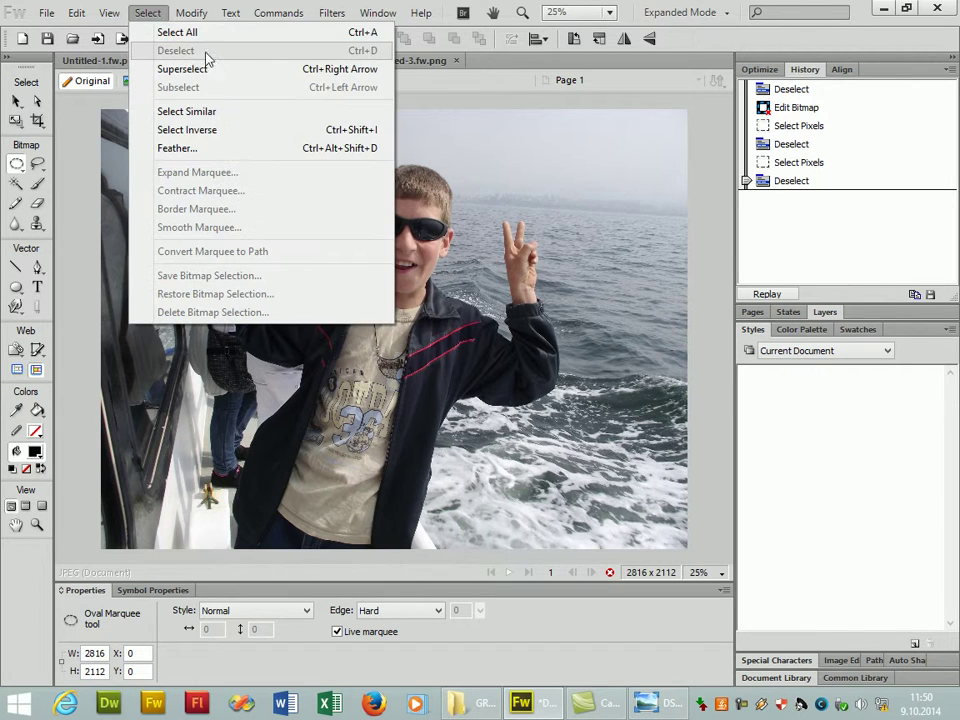
{"action": "left_click", "coordinate": [18, 175]}
{"action": "left_click_drag", "start_coordinate": [362, 147], "coordinate": [458, 310]}
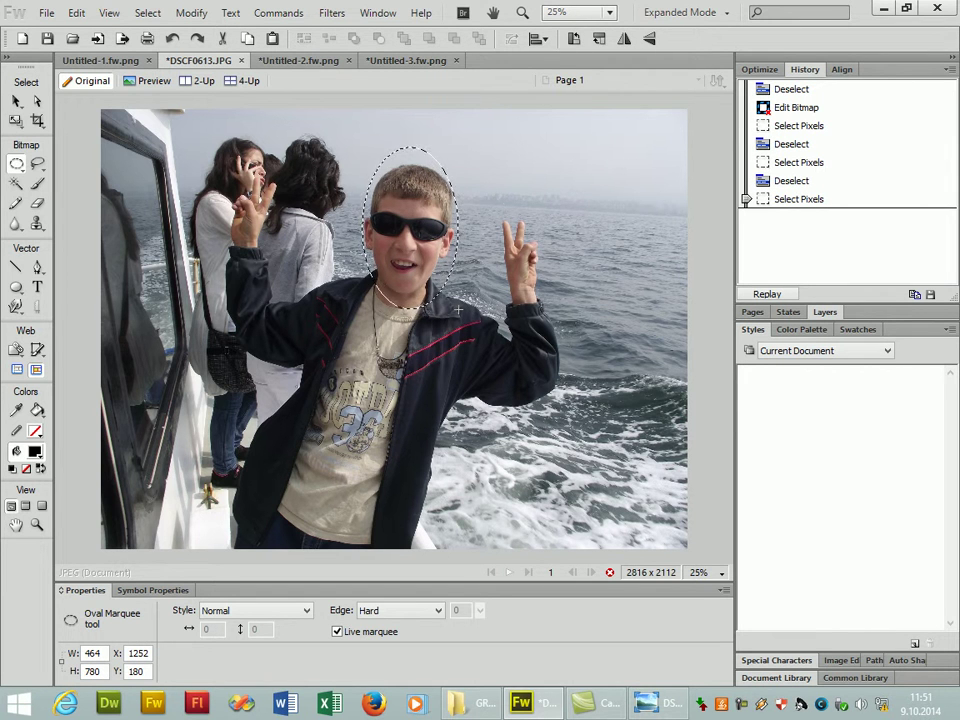
{"action": "key", "text": "ctrl+c"}
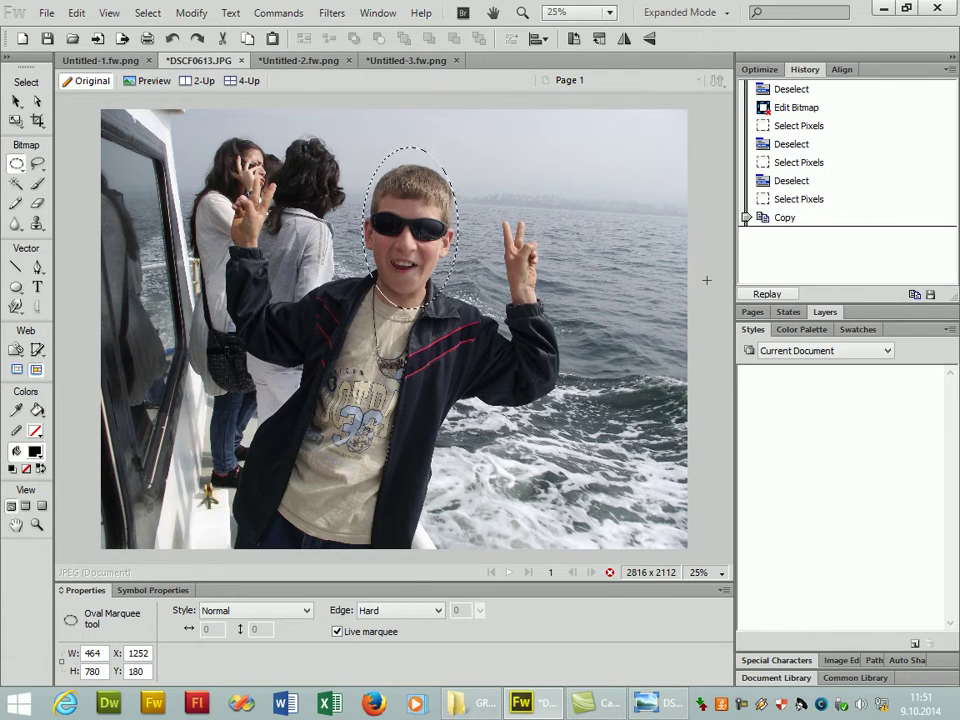
Create a new white 464 by 780 pixel document and paste the copied oval head area into it
{"action": "key", "text": "ctrl+n"}
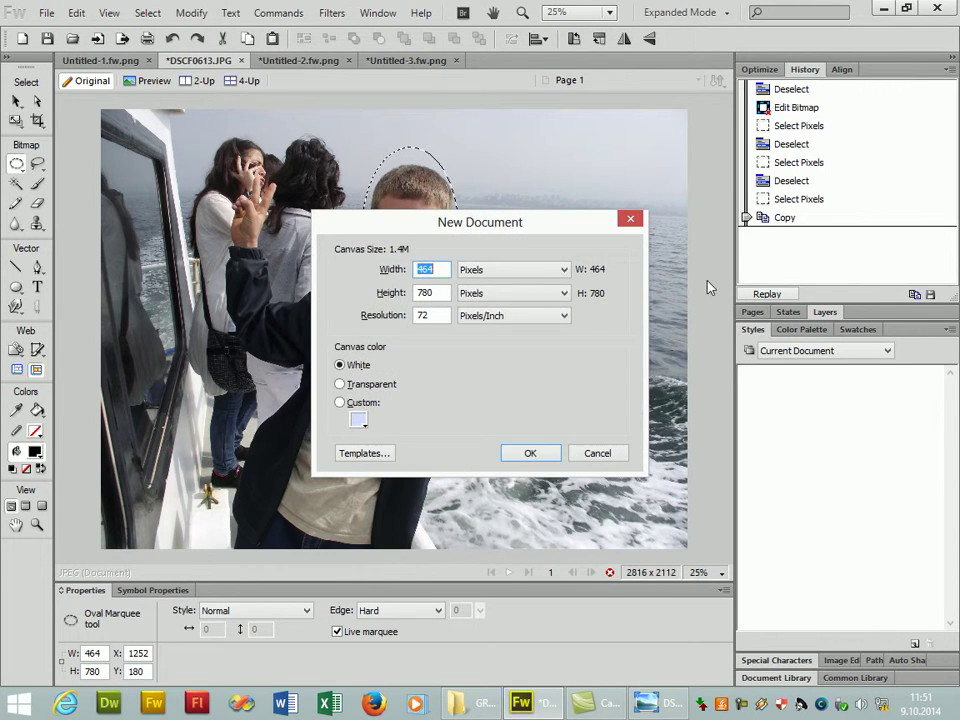
{"action": "key", "text": "Return"}
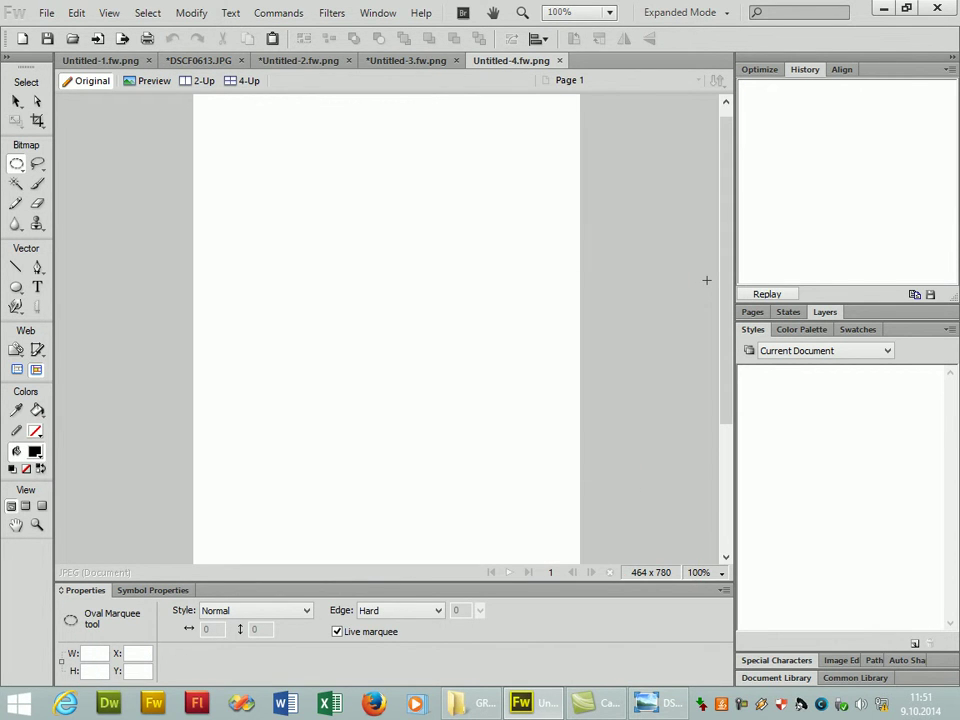
{"action": "key", "text": "ctrl+v"}
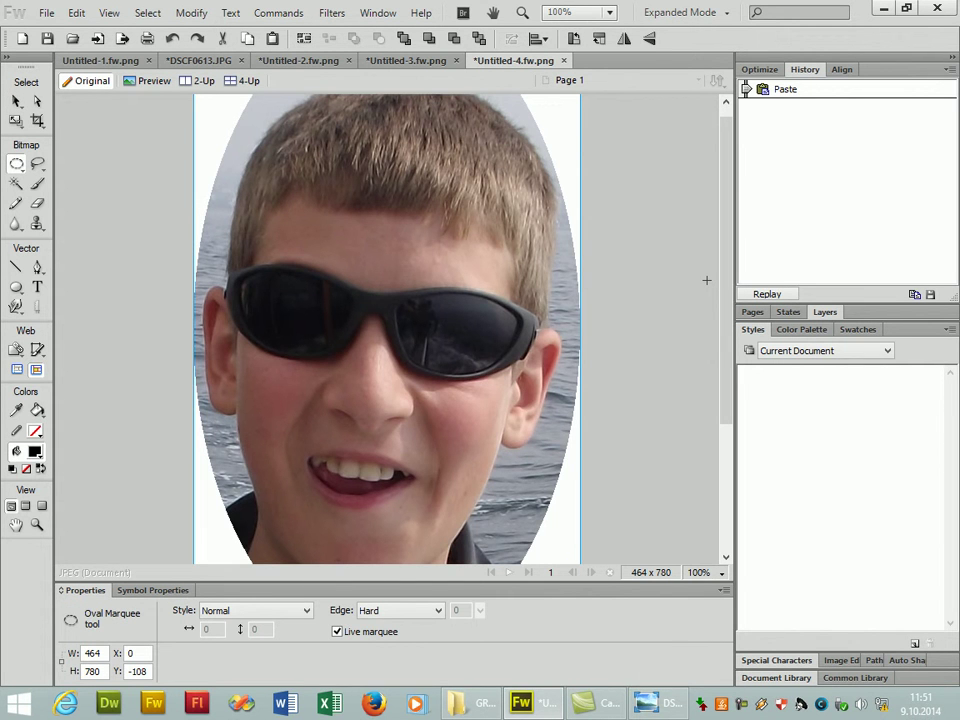
Save the new document as Untitled-4.fw.png in the Belgelerim folder and return to the Oval Marquee tool
{"action": "key", "text": "v"}
{"action": "key", "text": "ctrl+s"}
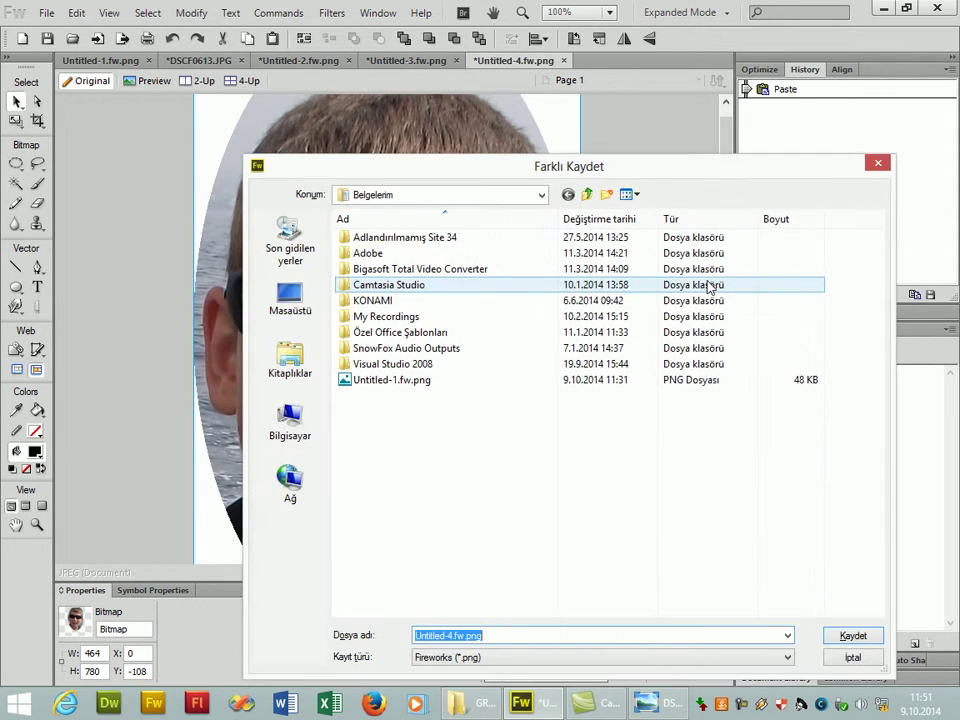
{"action": "key", "text": "Return"}
{"action": "key", "text": "m"}
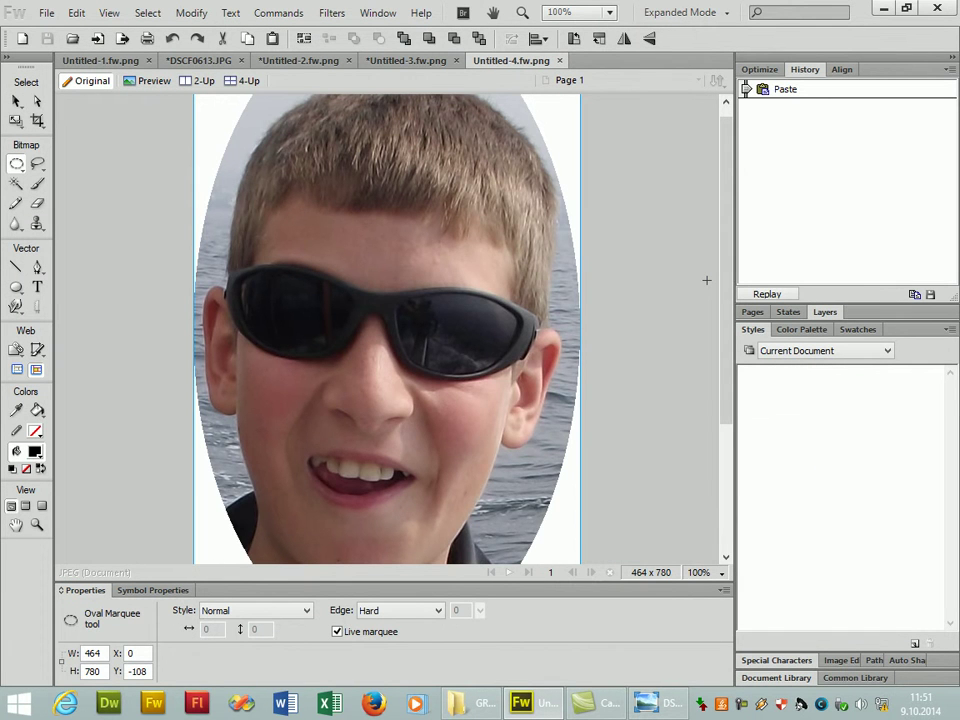